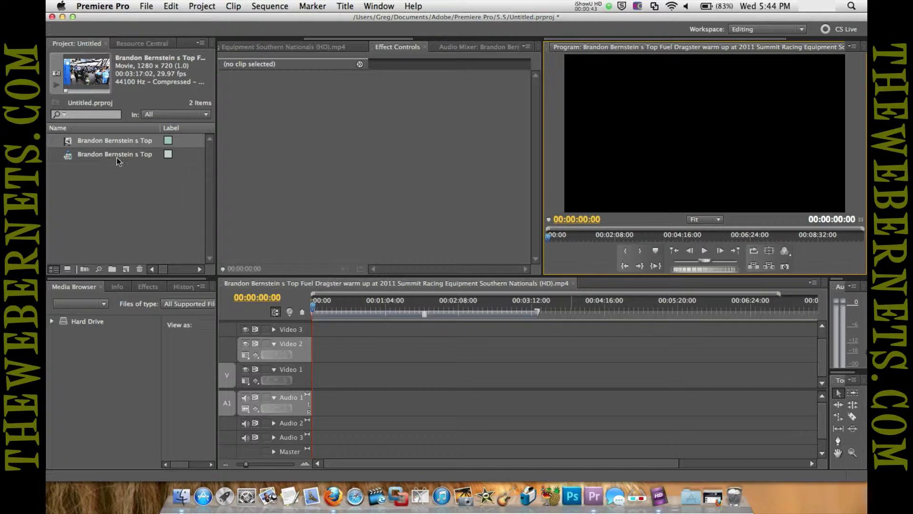
Select the imported dragster race clip in the Project panel.
click(120, 174)
click(81, 142)
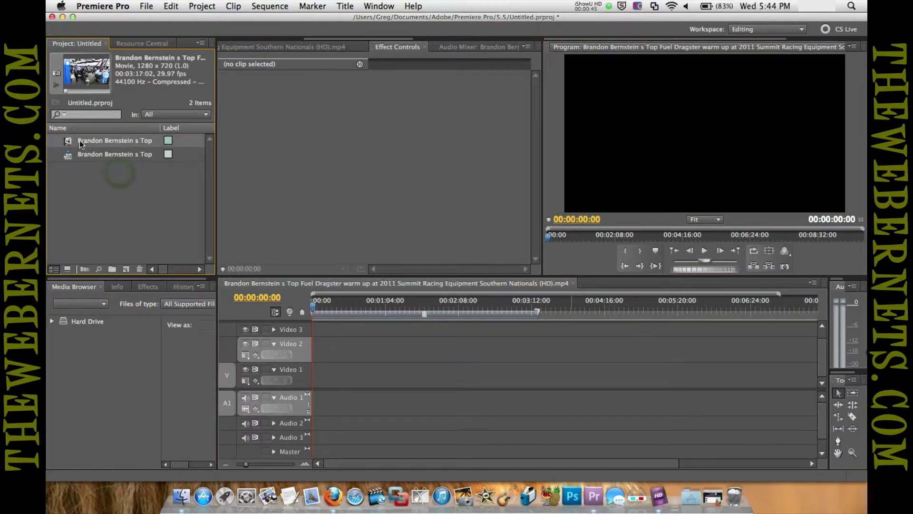
Place the dragster clip at the sequence start and unlink its audio from the video.
drag(316, 285, 314, 378)
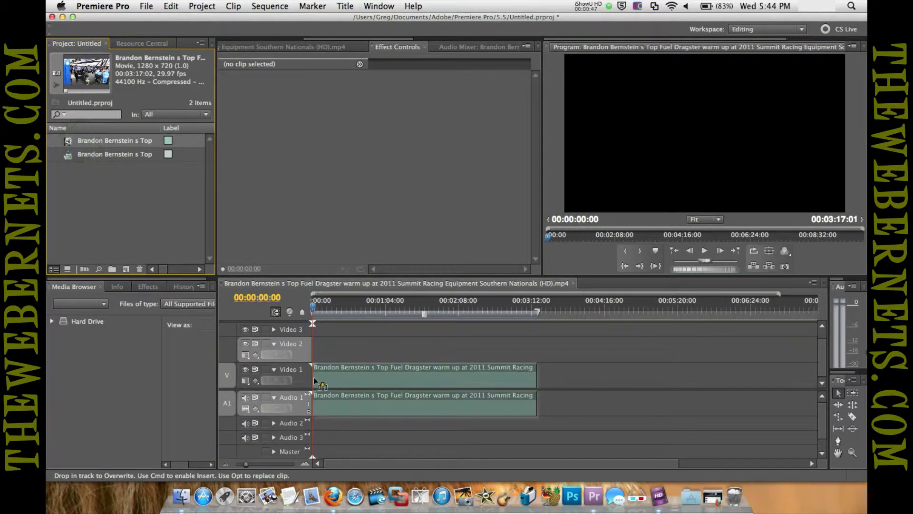
click(381, 368)
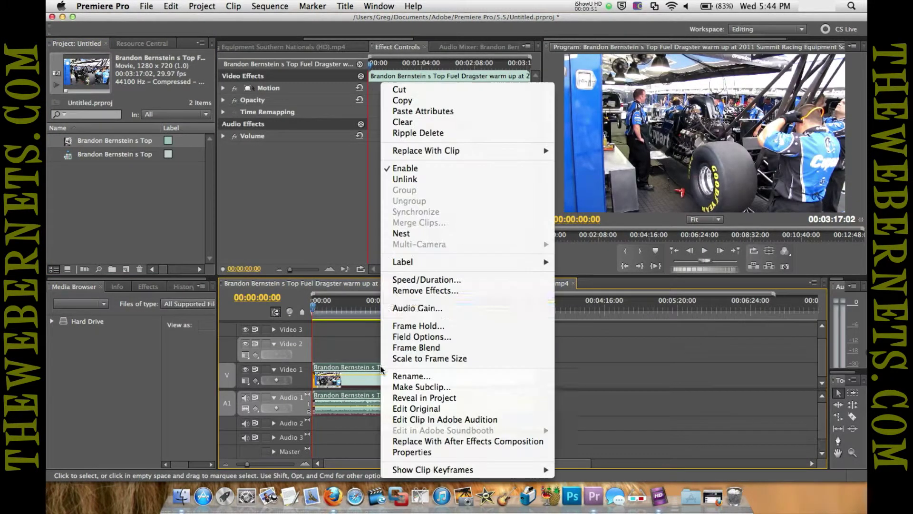
right_click(381, 369)
click(418, 178)
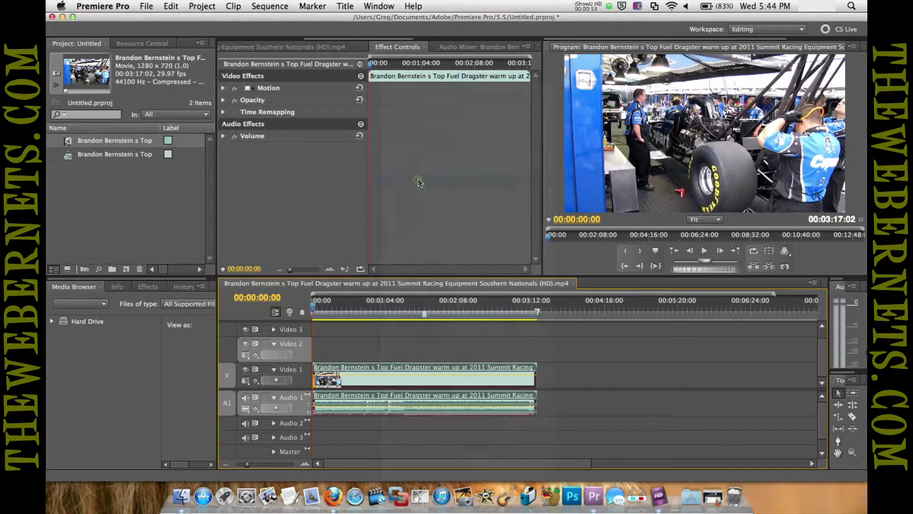
Copy the Video 1 clip and paste a duplicate onto Video 2, aligned above the original.
right_click(358, 369)
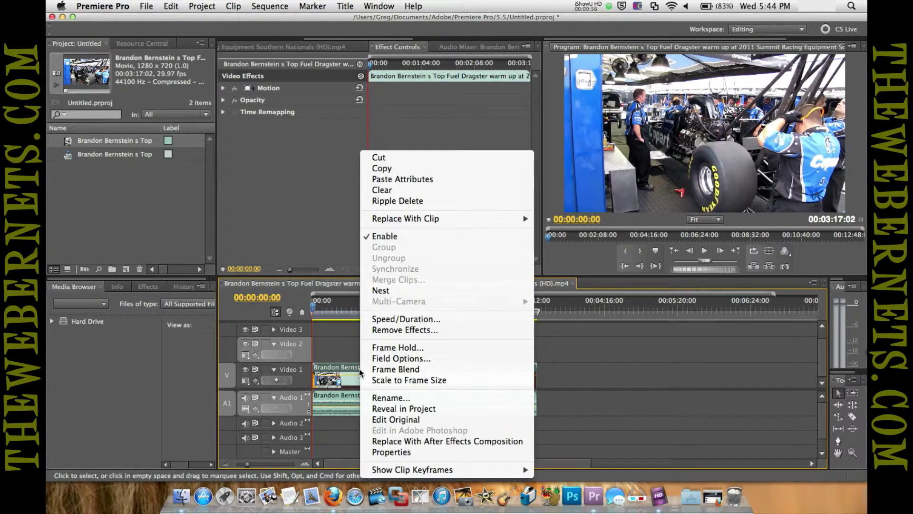
click(387, 169)
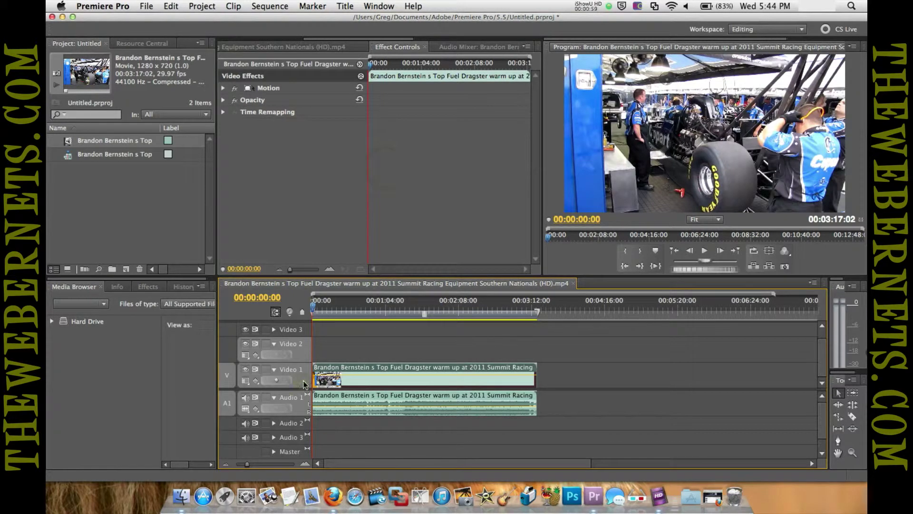
click(326, 346)
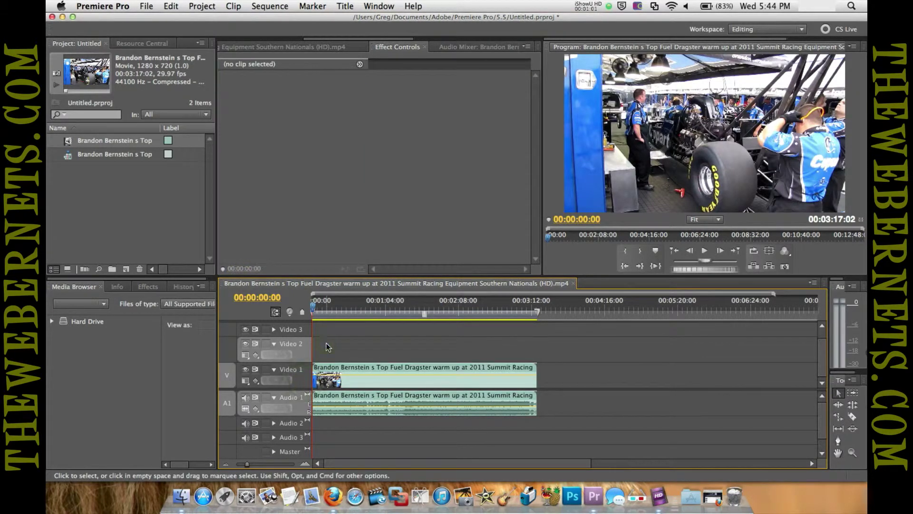
click(326, 347)
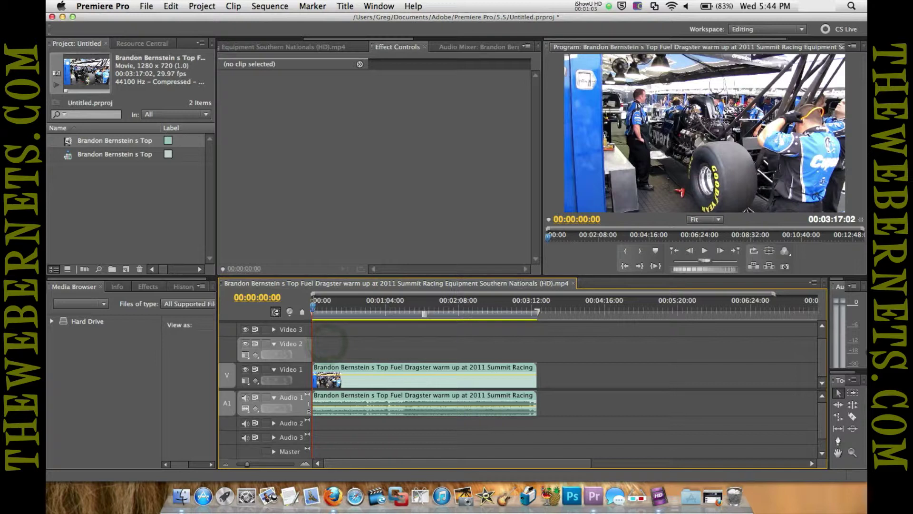
click(171, 5)
click(199, 72)
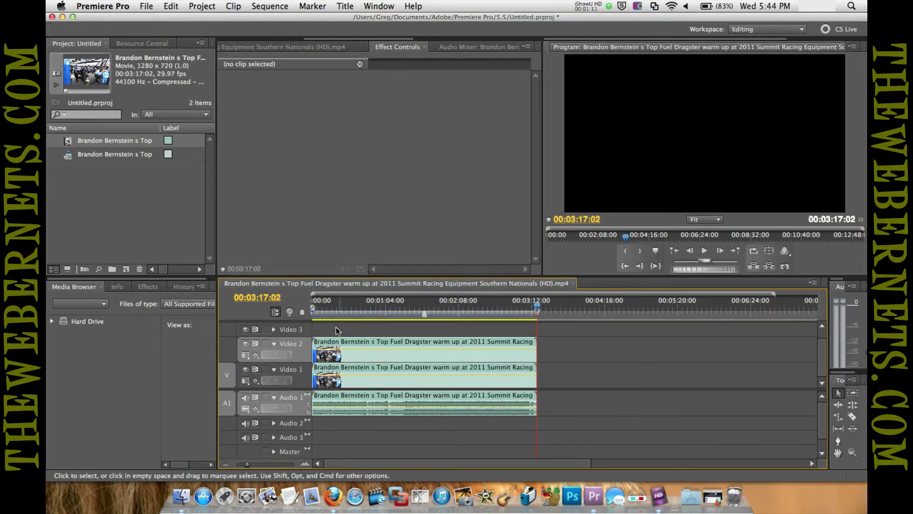
click(356, 343)
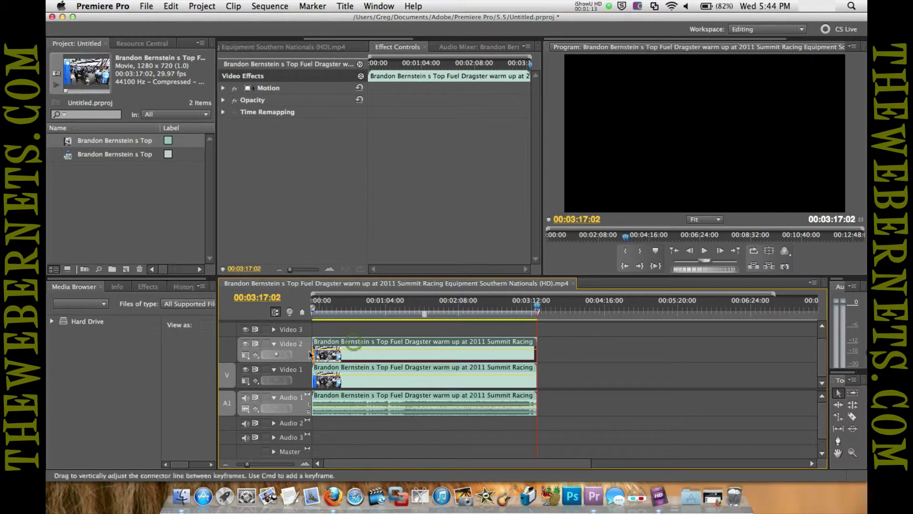
click(362, 373)
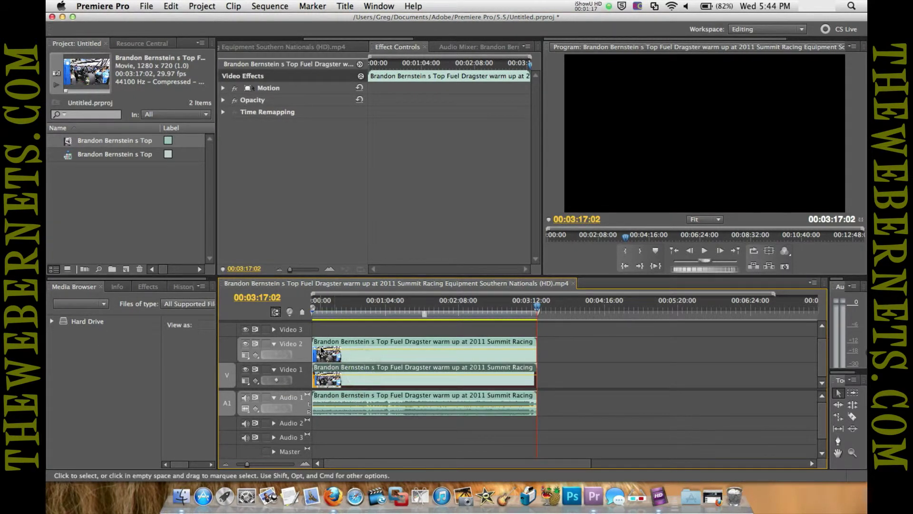
Apply the Color Balance (RGB) effect to both the Video 2 and Video 1 dragster clips.
click(146, 287)
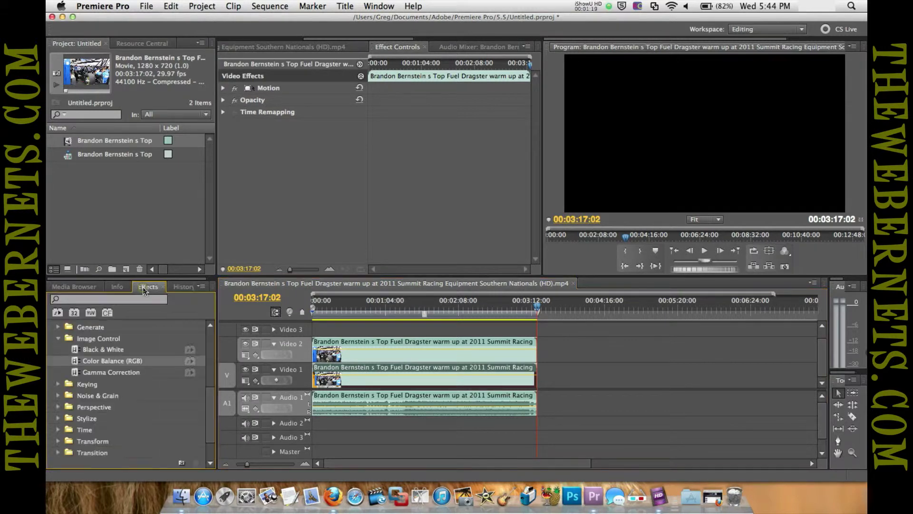
click(145, 291)
drag(98, 364, 341, 355)
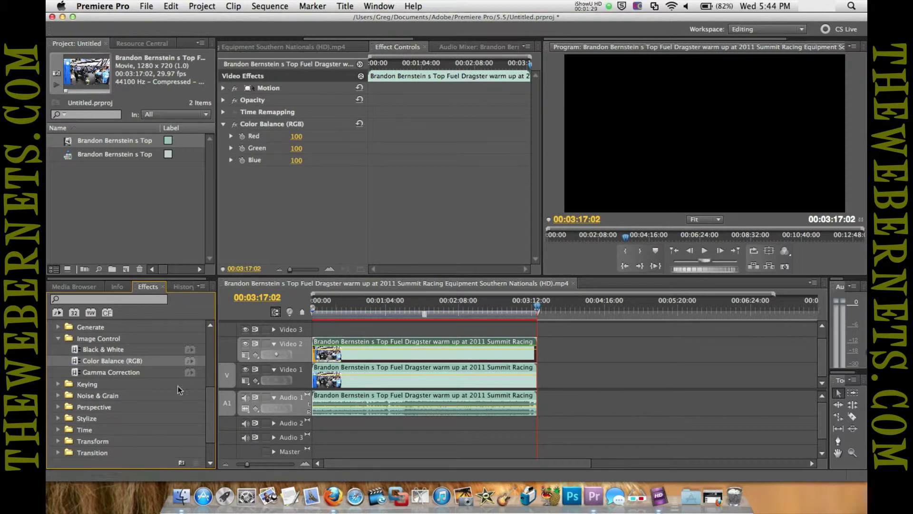
drag(76, 363, 367, 379)
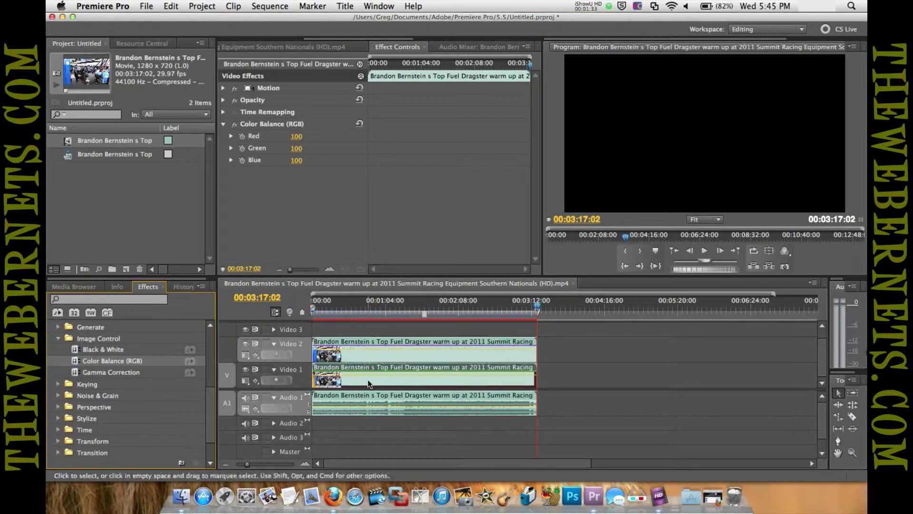
Set Green and Blue to 0 on the Video 2 clip's Color Balance, previewing frame 00:02:54:10.
click(364, 341)
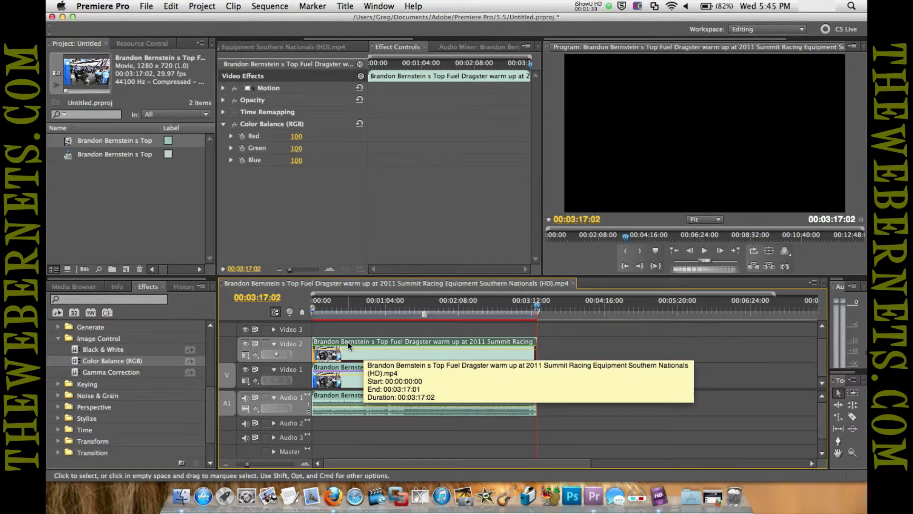
click(348, 342)
click(297, 147)
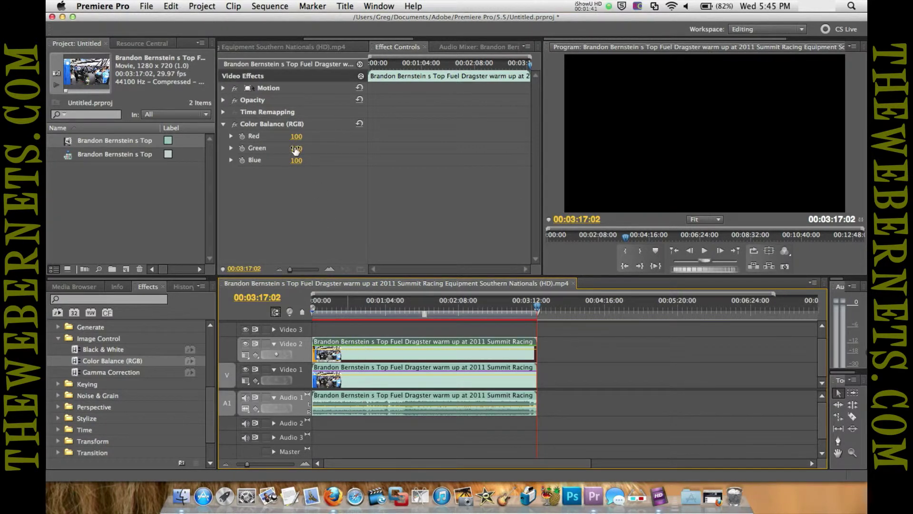
text(0)
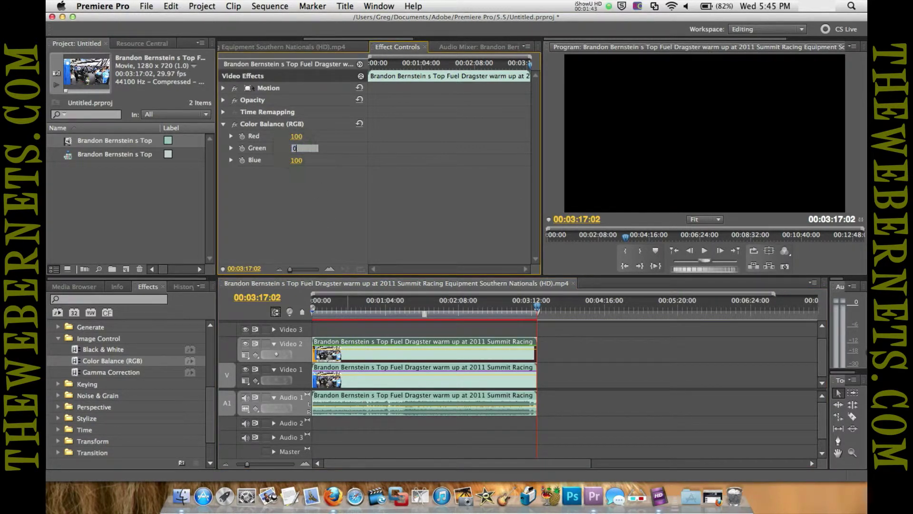
click(298, 161)
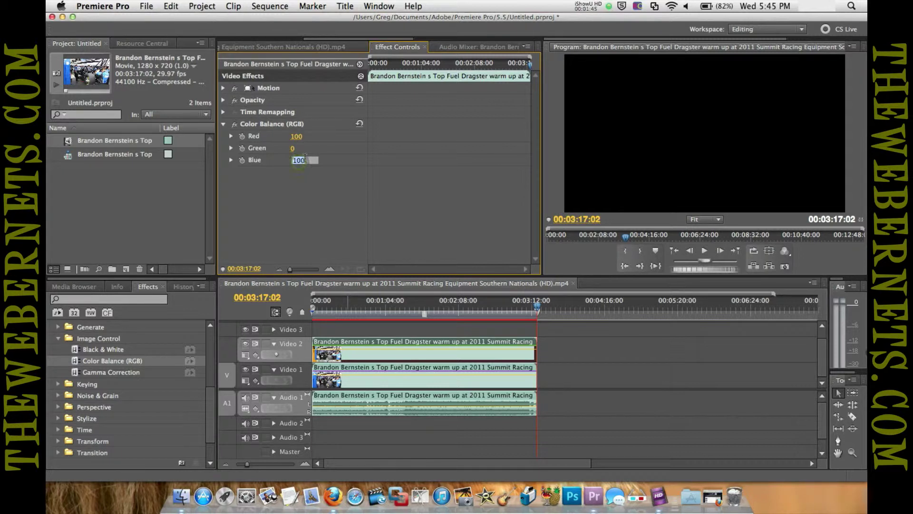
text(0)
click(316, 198)
drag(536, 313, 511, 311)
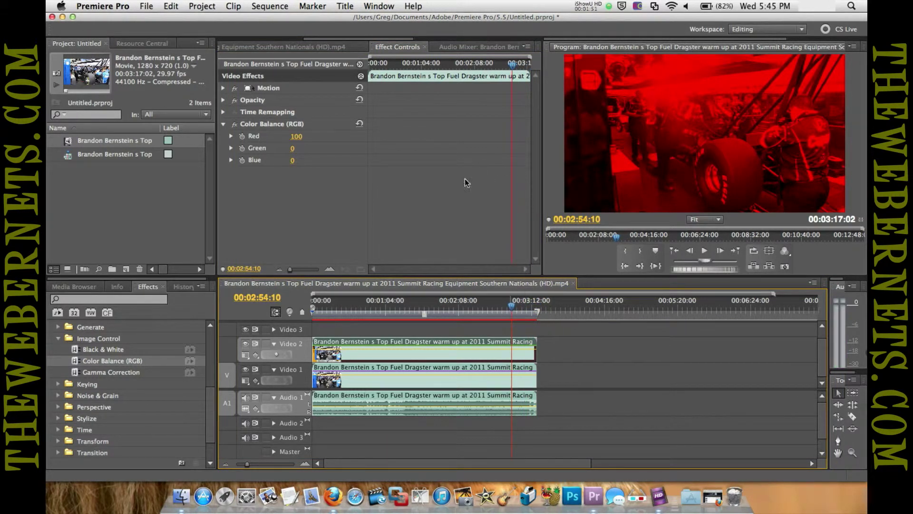
Hide Video 2's output and set the Video 1 clip's Color Balance Red to 0 for cyan.
click(396, 368)
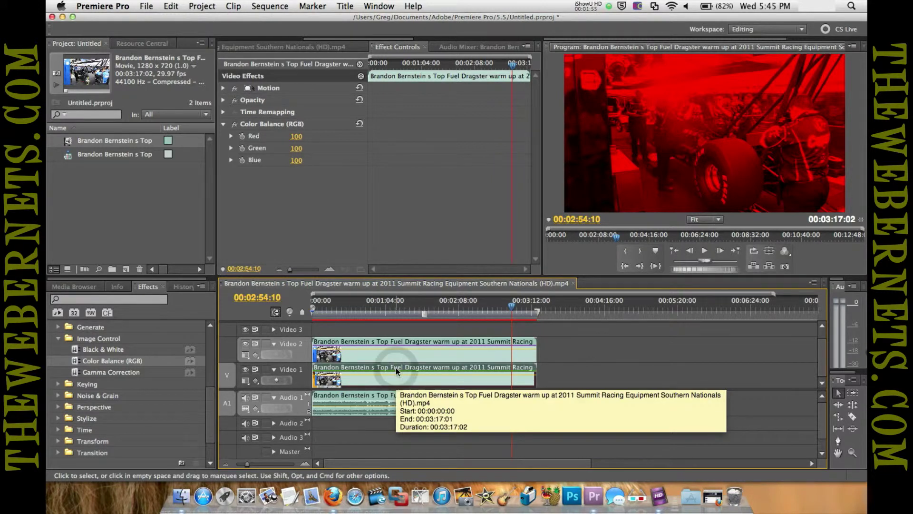
click(245, 345)
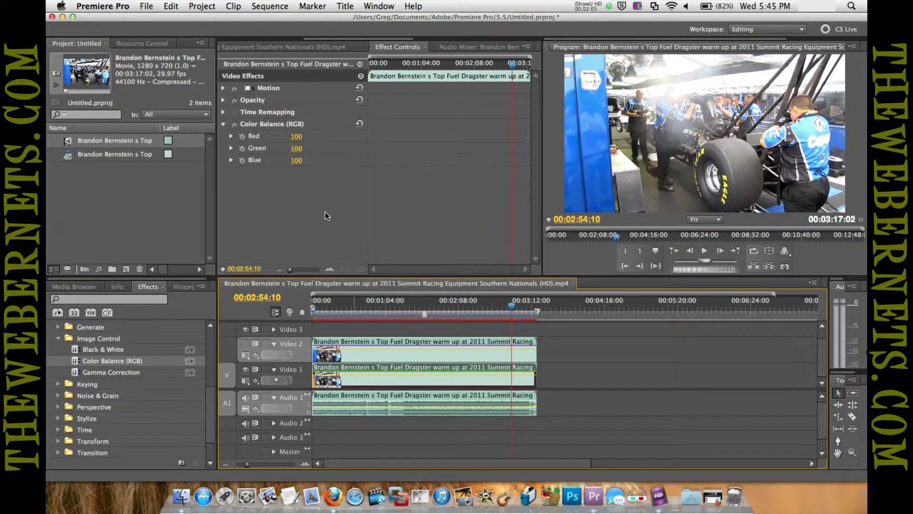
click(304, 136)
text(0)
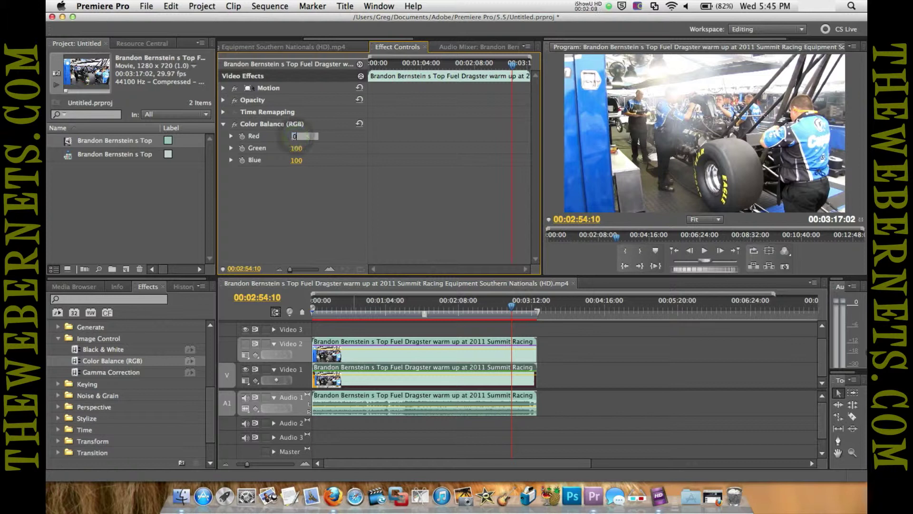
click(319, 193)
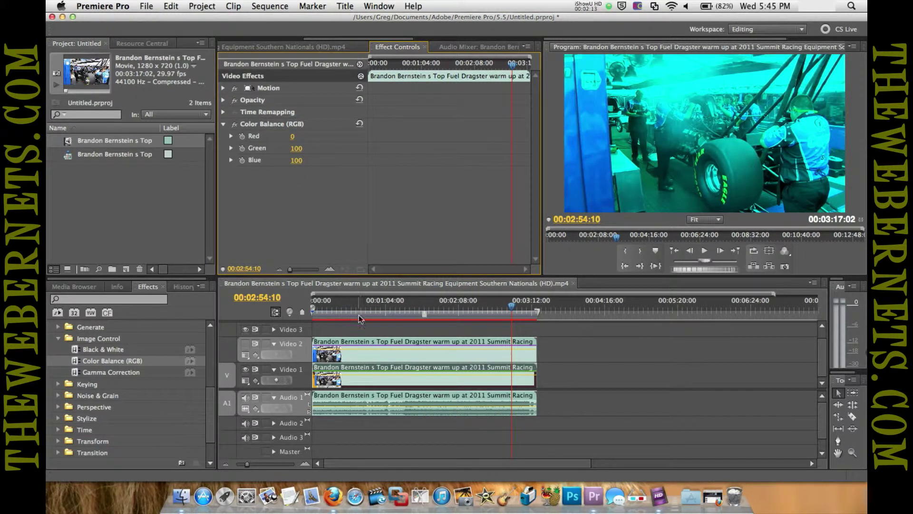
click(361, 341)
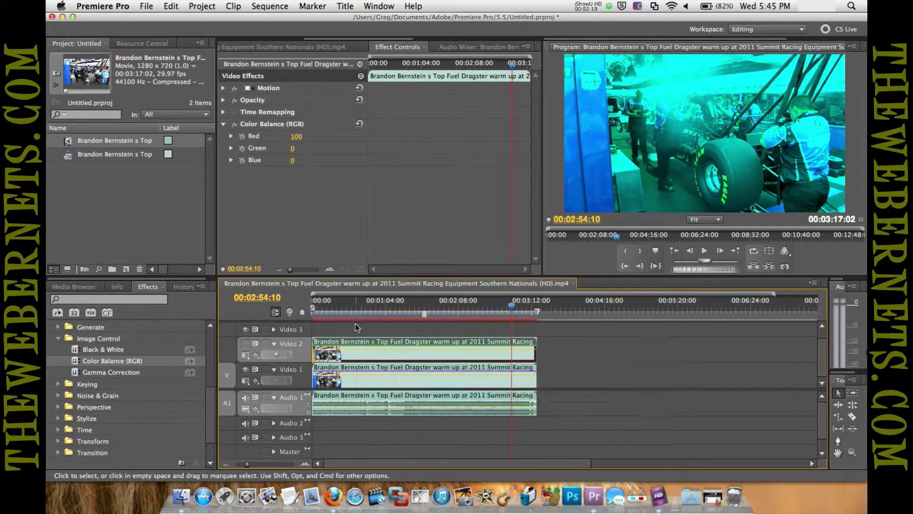
Set the Video 2 clip's blend mode to Linear Dodge (Add) and turn its track output back on.
click(223, 100)
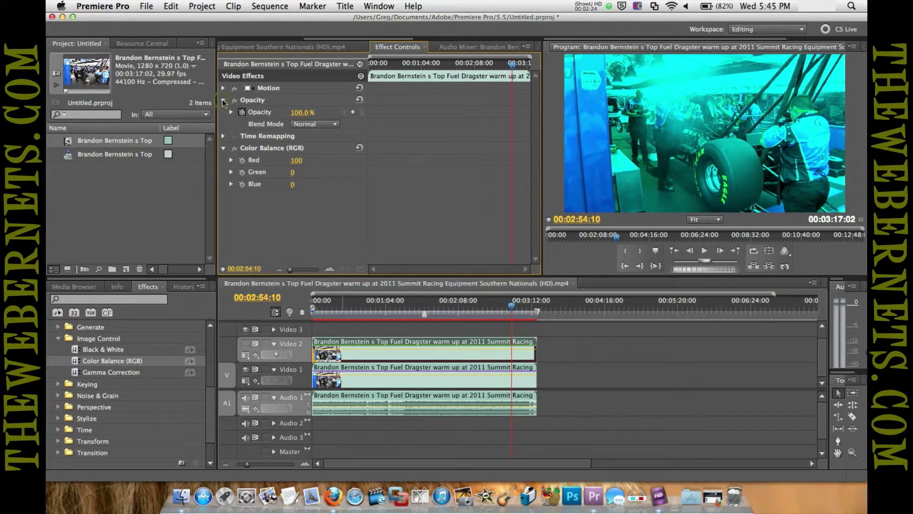
click(335, 124)
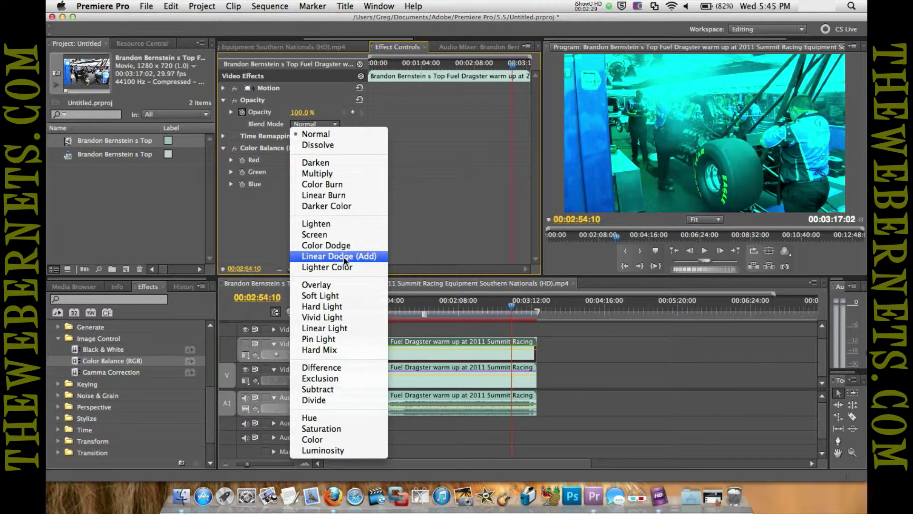
click(359, 258)
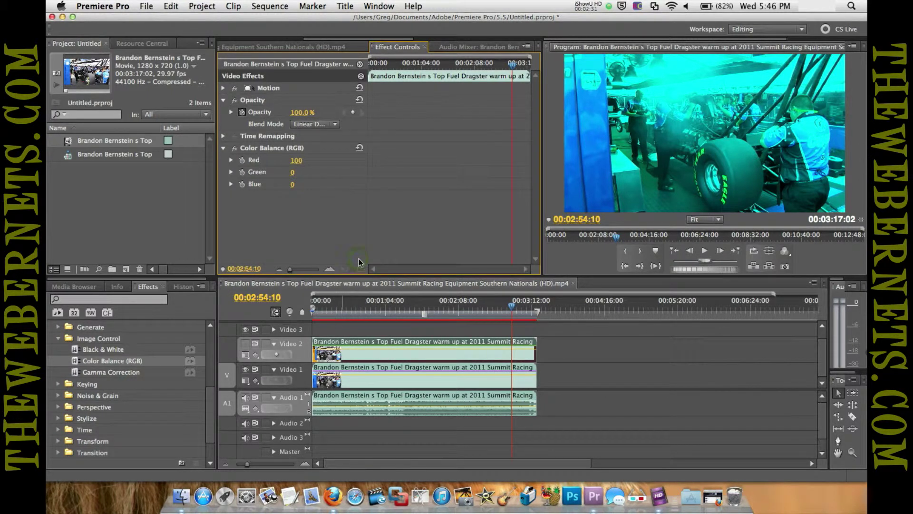
click(246, 344)
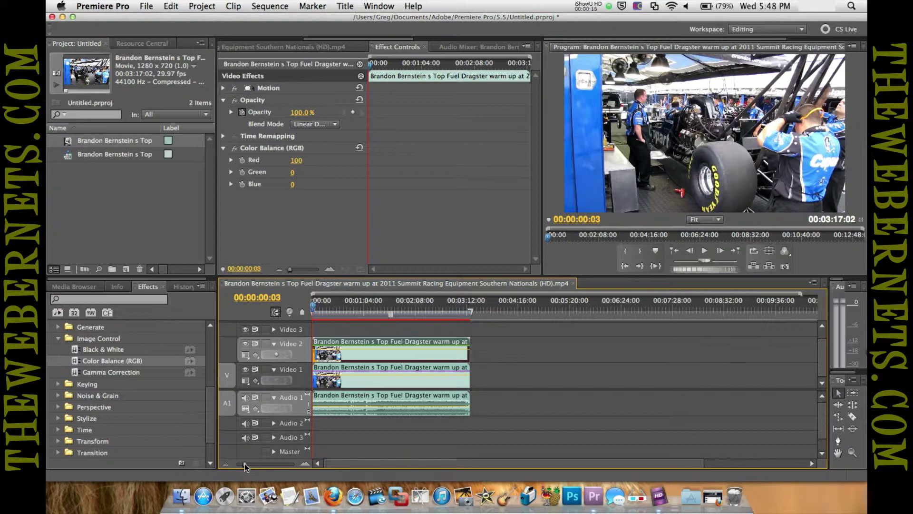
Zoom to frame level and delay the Video 2 clip by two frames, checking 00:00:00:03.
click(305, 464)
click(304, 464)
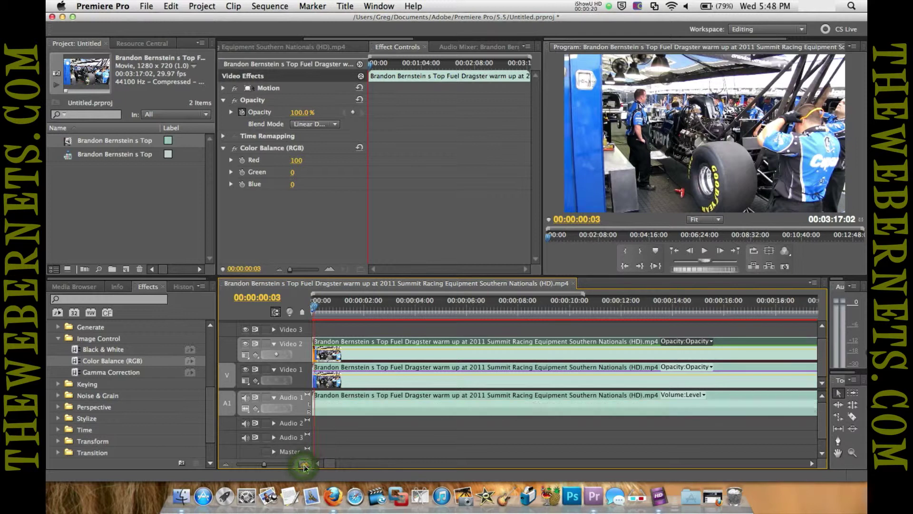
click(304, 464)
click(304, 464)
click(305, 464)
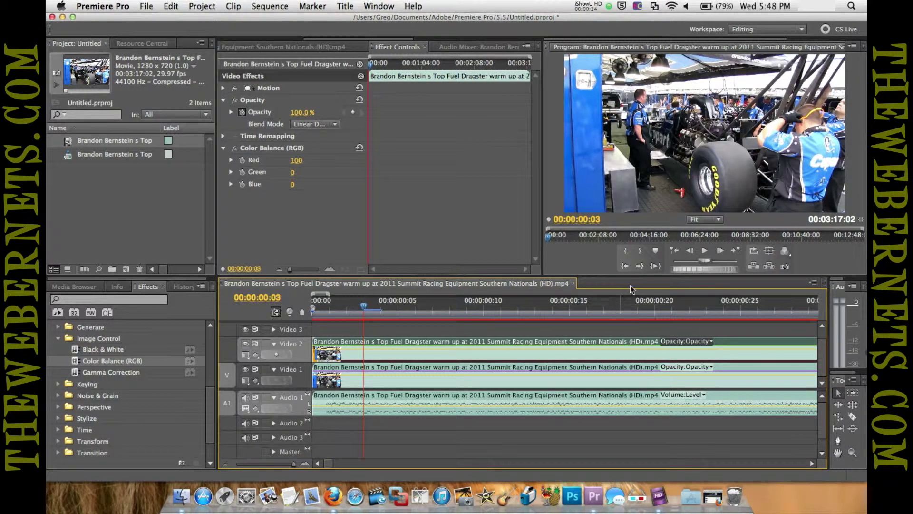
click(625, 266)
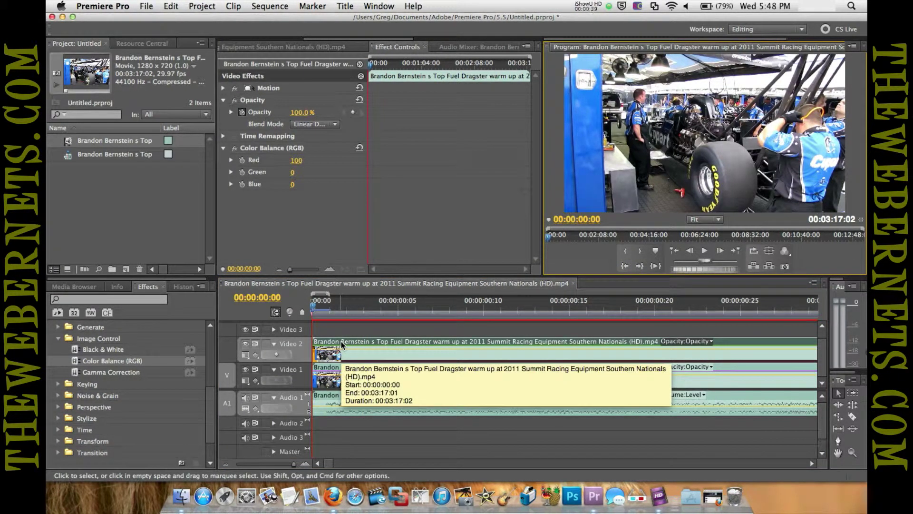
drag(341, 341, 370, 344)
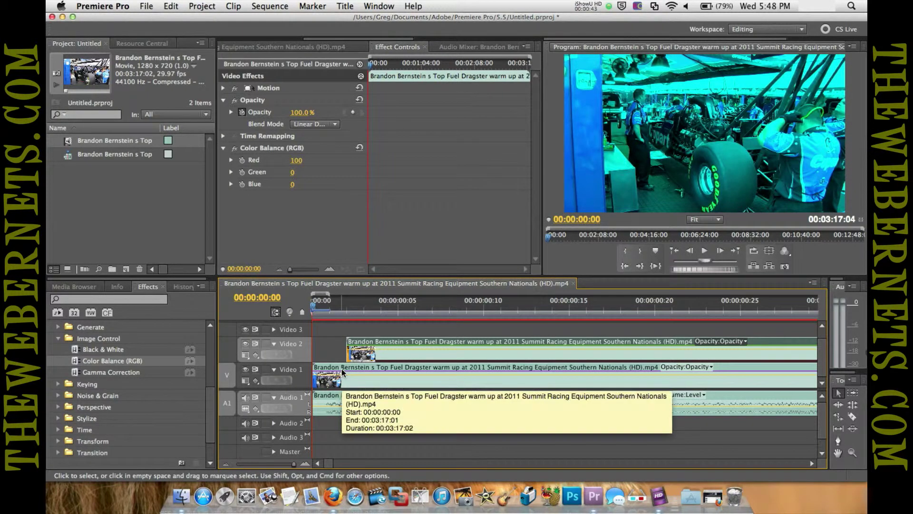
click(365, 304)
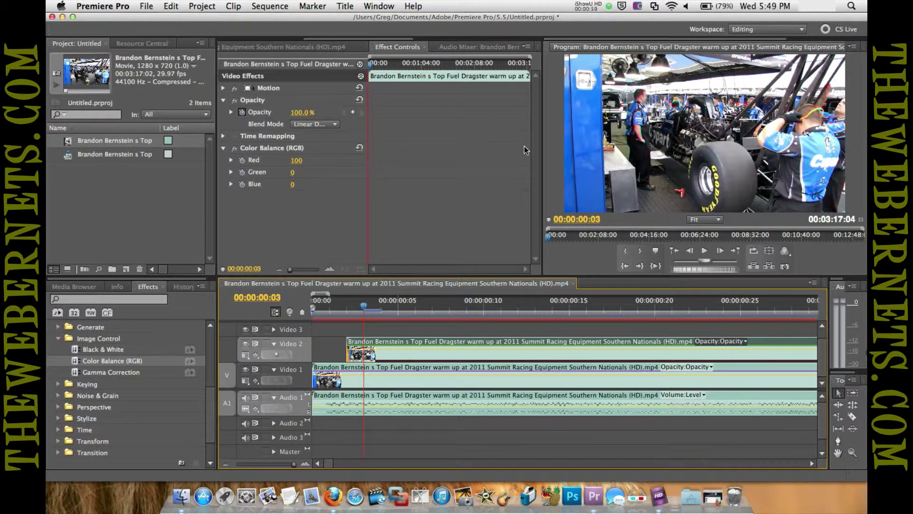
Razor-cut Video 1 and Audio 1 at the two-frame offset and delete the short leading pieces.
click(851, 418)
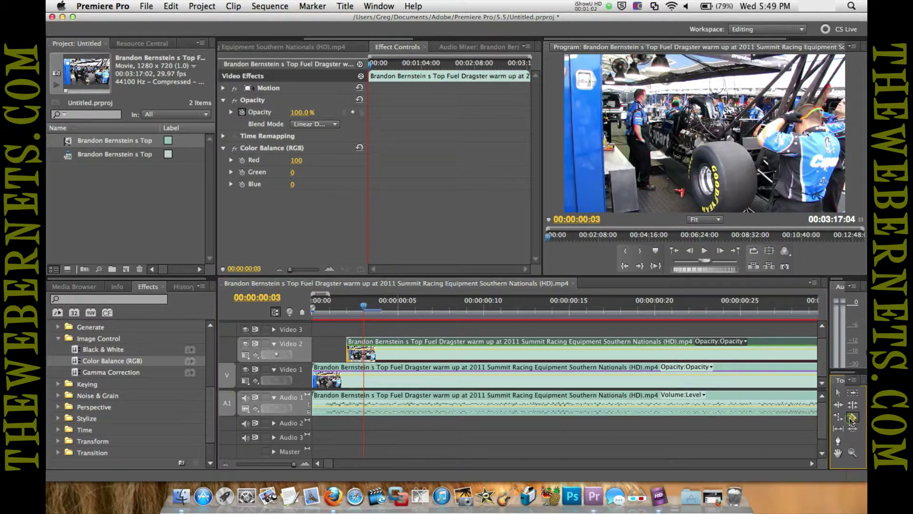
click(347, 371)
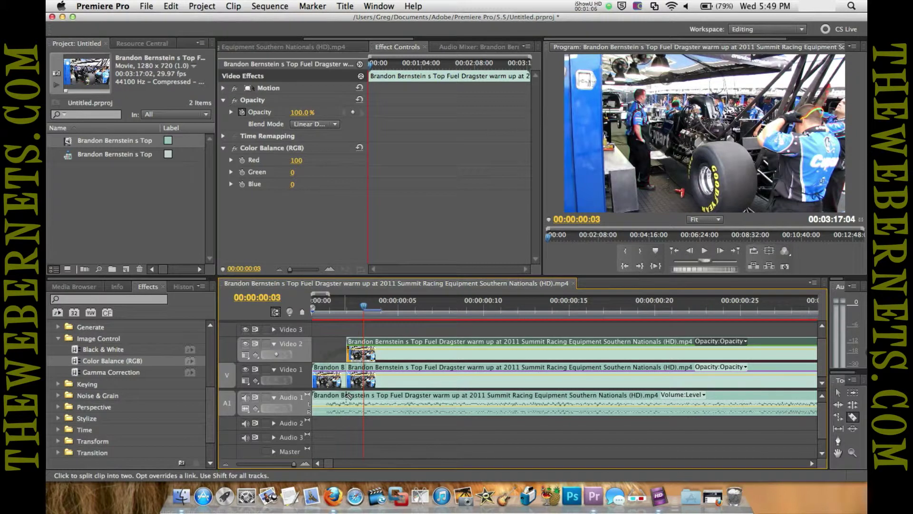
click(349, 395)
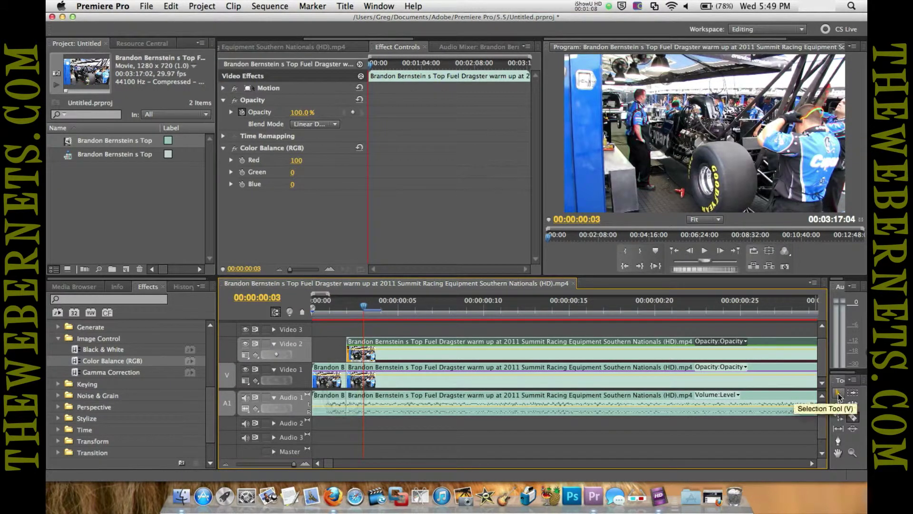
click(838, 394)
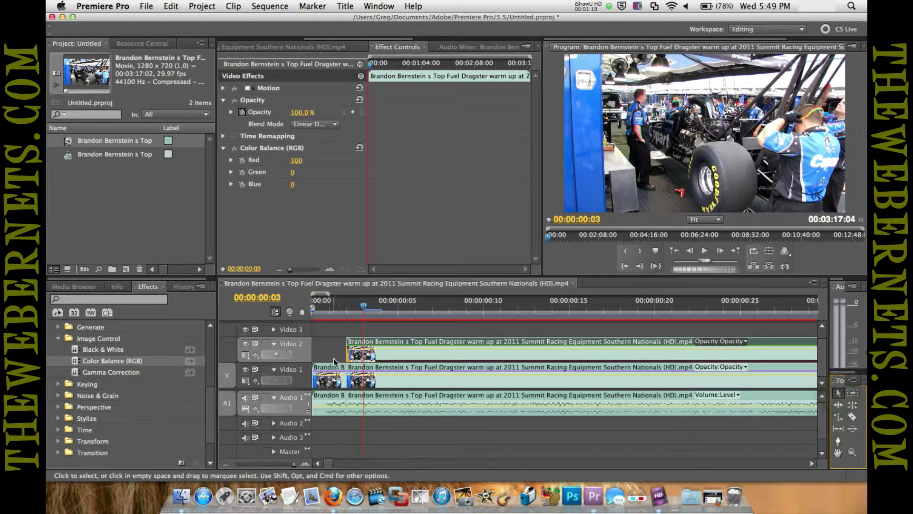
click(334, 373)
key(Delete)
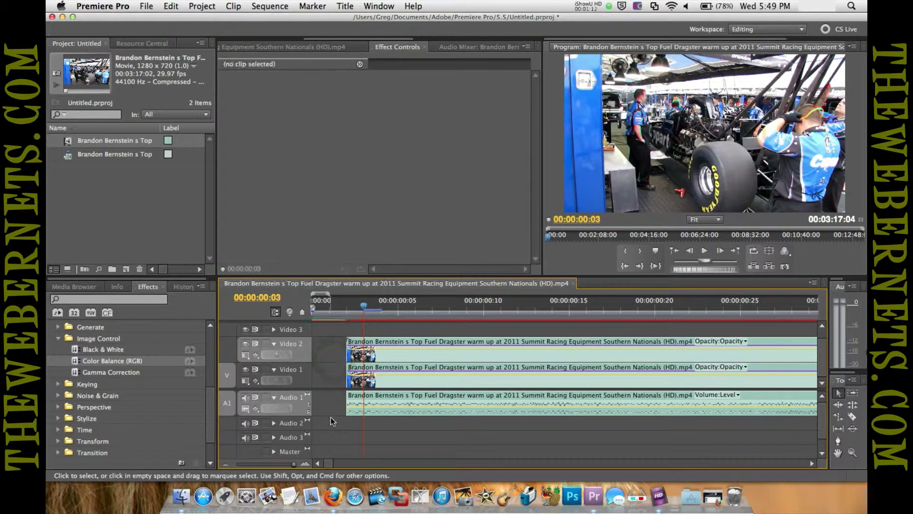
Select all three clips and move them back to start at 00:00:00:00.
drag(342, 327, 409, 412)
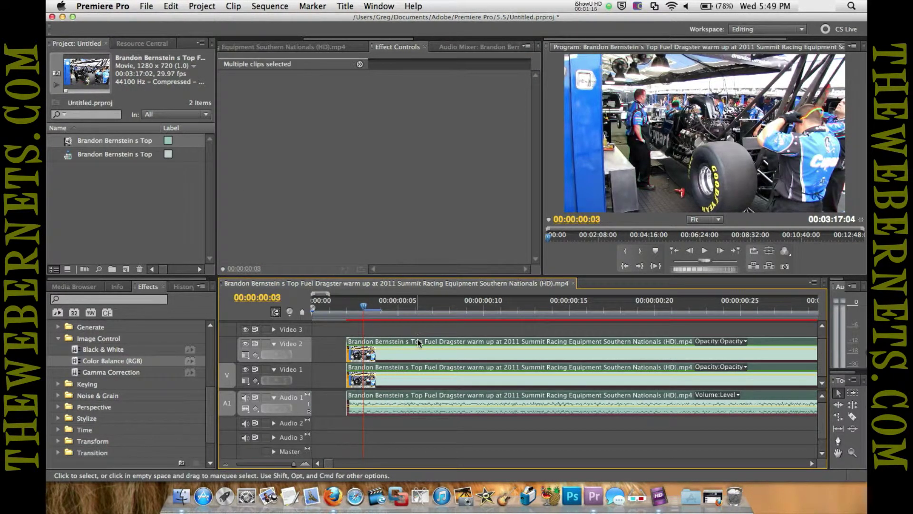
drag(418, 343, 384, 343)
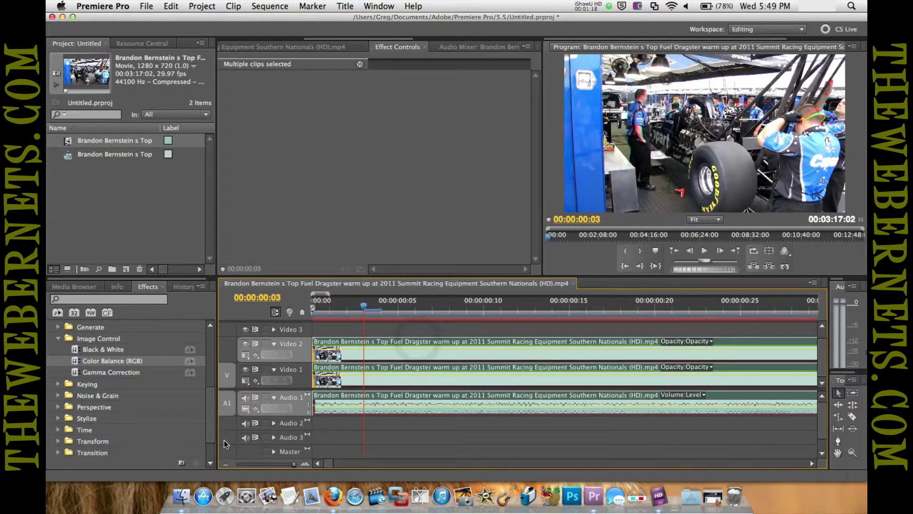
drag(329, 468, 412, 468)
click(809, 464)
drag(809, 464, 809, 464)
Razor-cut Video 2 where the other clips end, delete its overhanging tail, and zoom out.
click(853, 419)
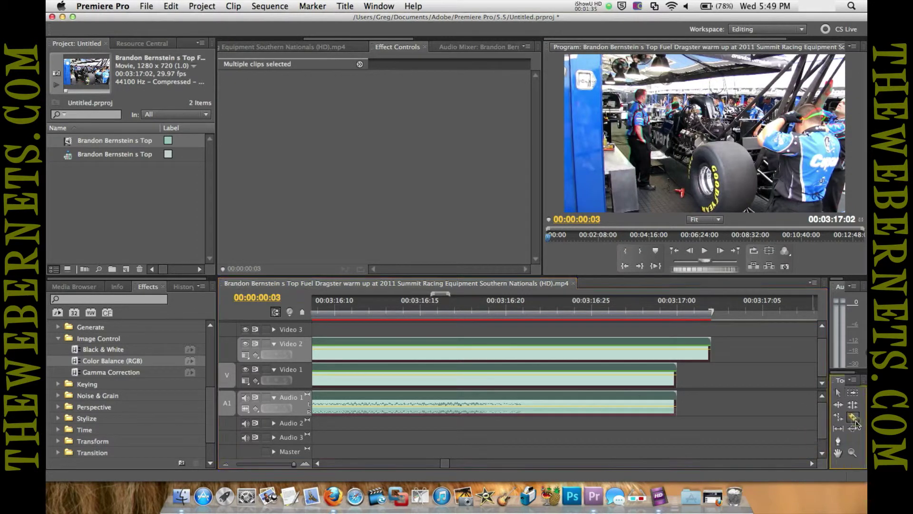
click(676, 343)
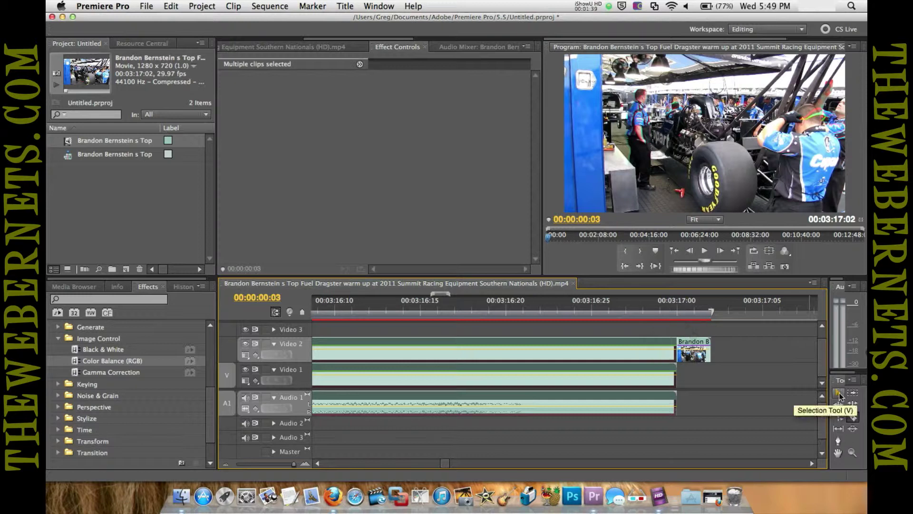
click(838, 393)
click(695, 342)
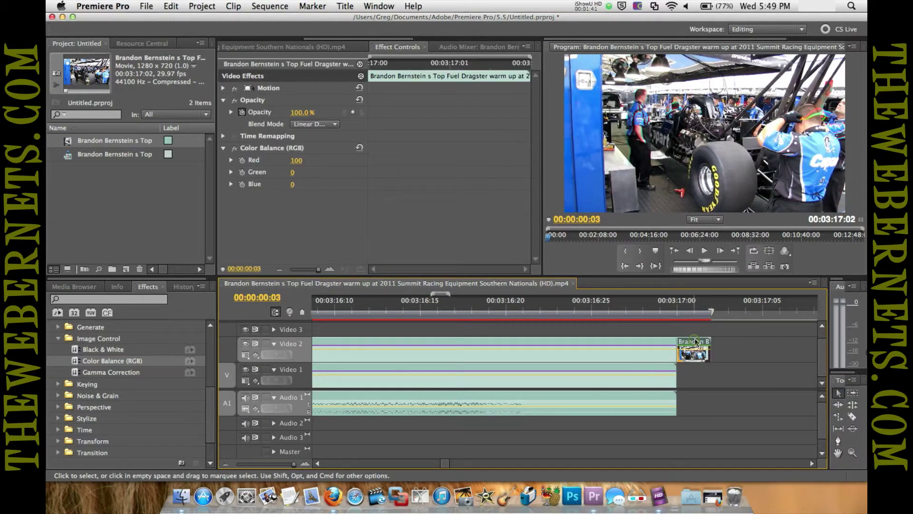
key(Delete)
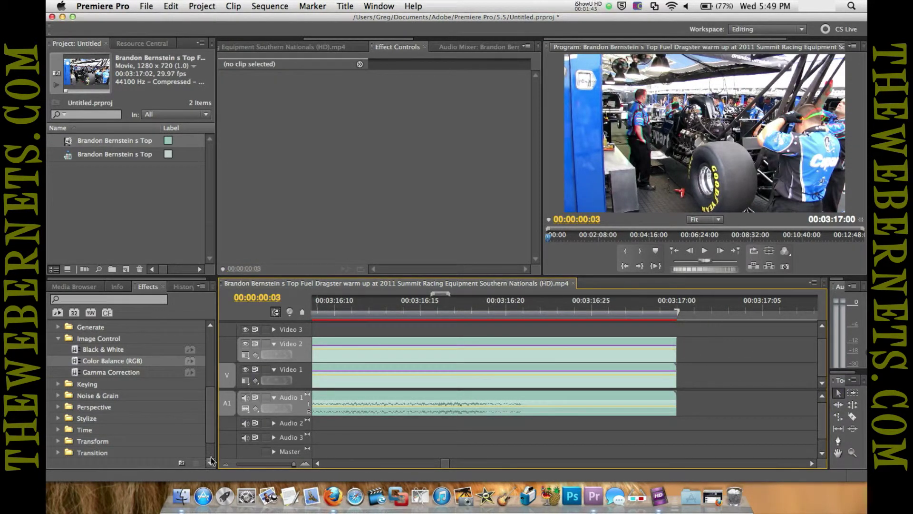
click(225, 463)
click(224, 463)
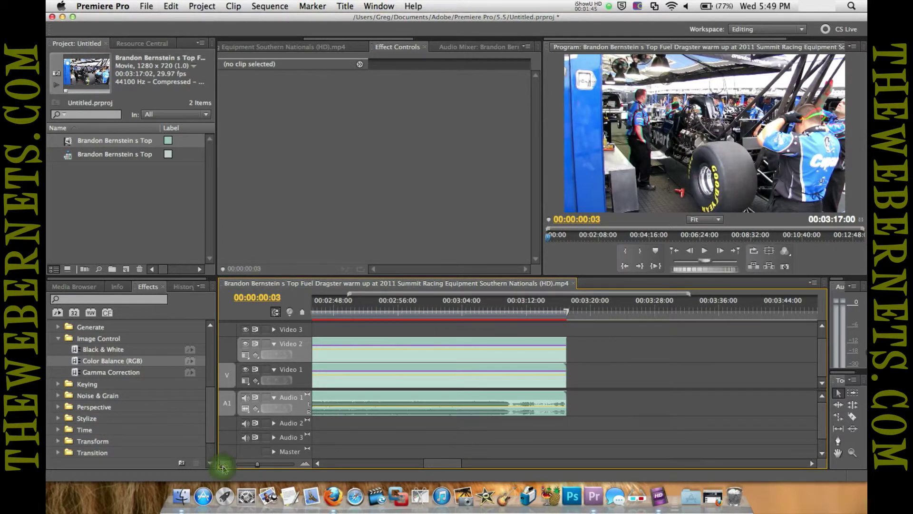
click(225, 464)
click(225, 463)
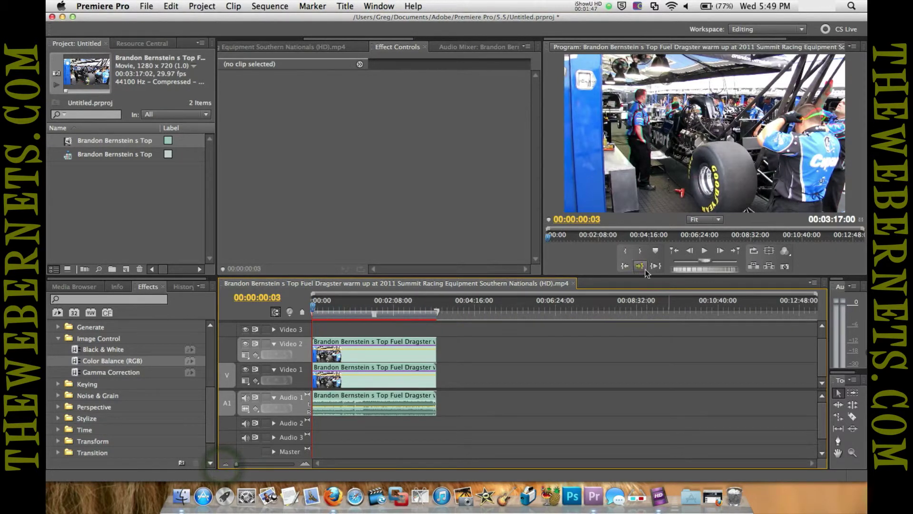
Export the sequence from the start to MPEG with Match Sequence Settings (1280x720, 29.97 fps).
click(624, 266)
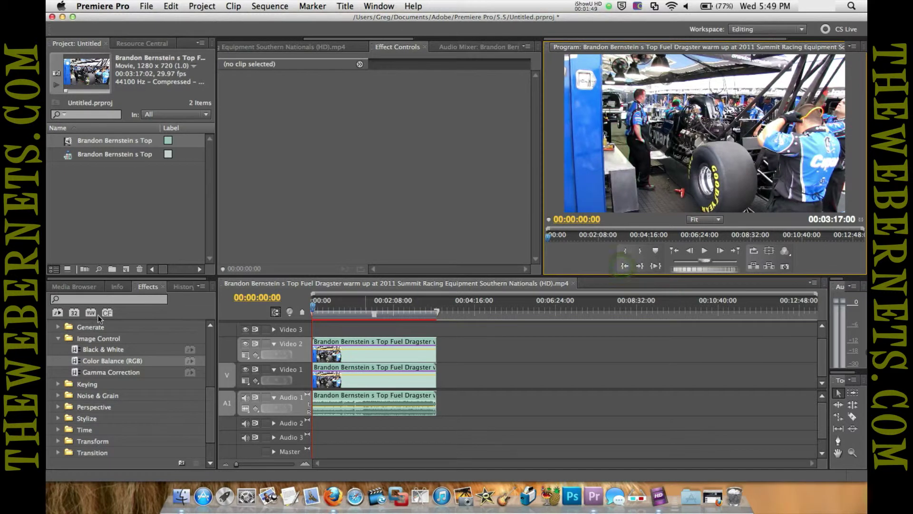
click(242, 284)
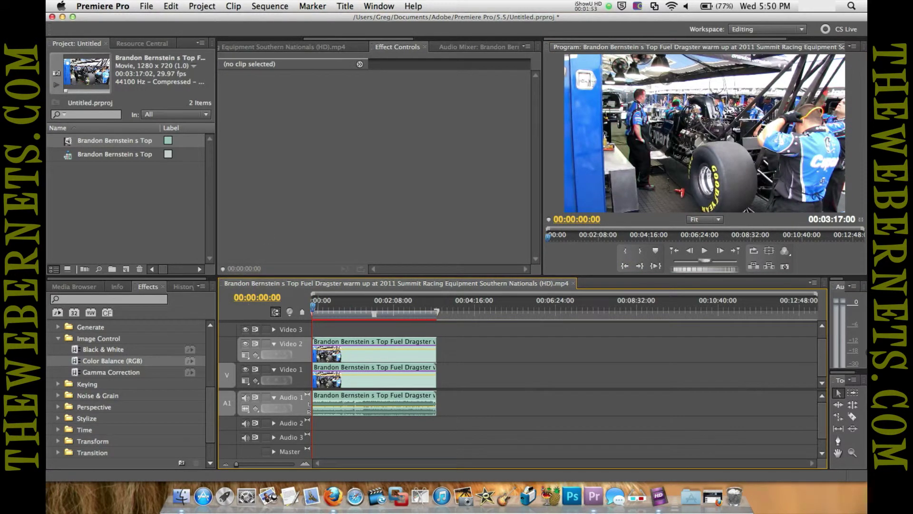
click(170, 6)
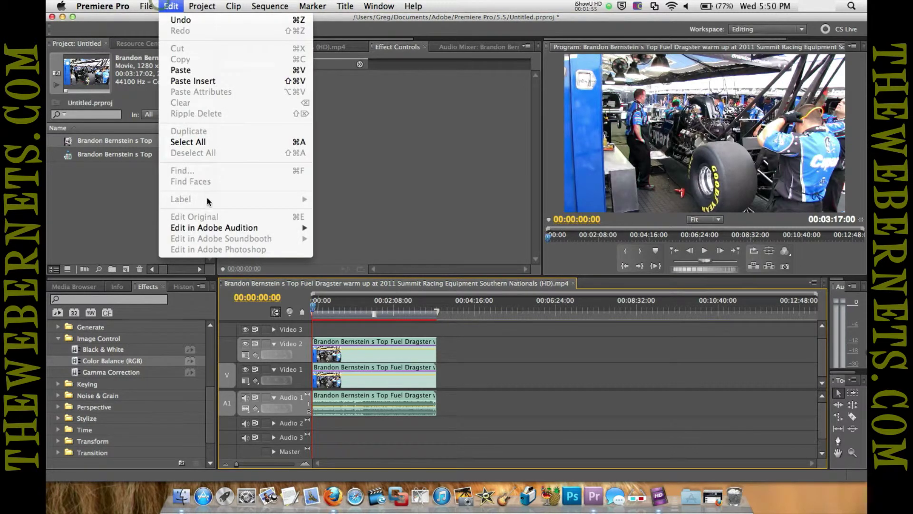
click(147, 7)
mouse_move(168, 264)
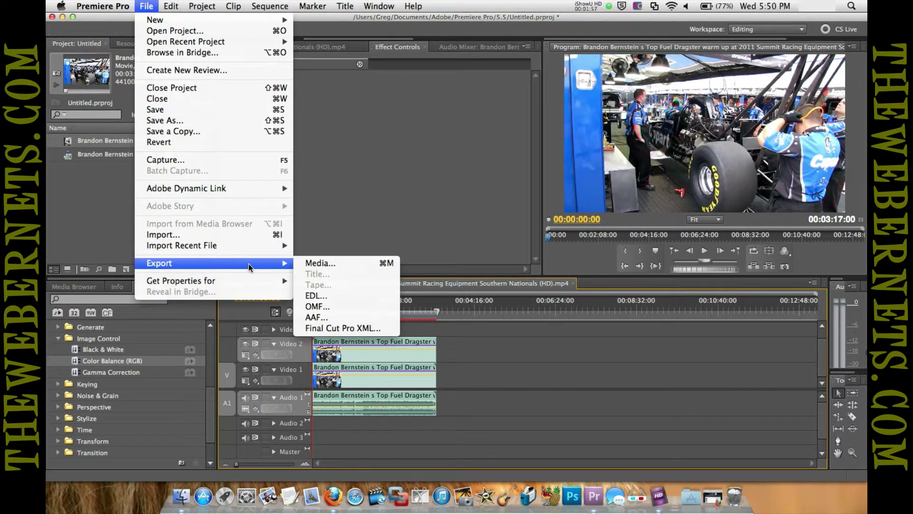
click(323, 263)
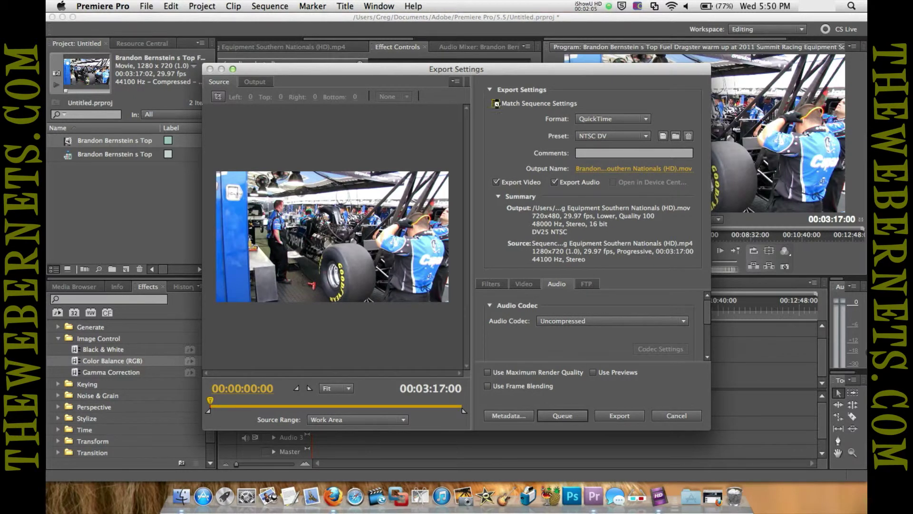
click(496, 103)
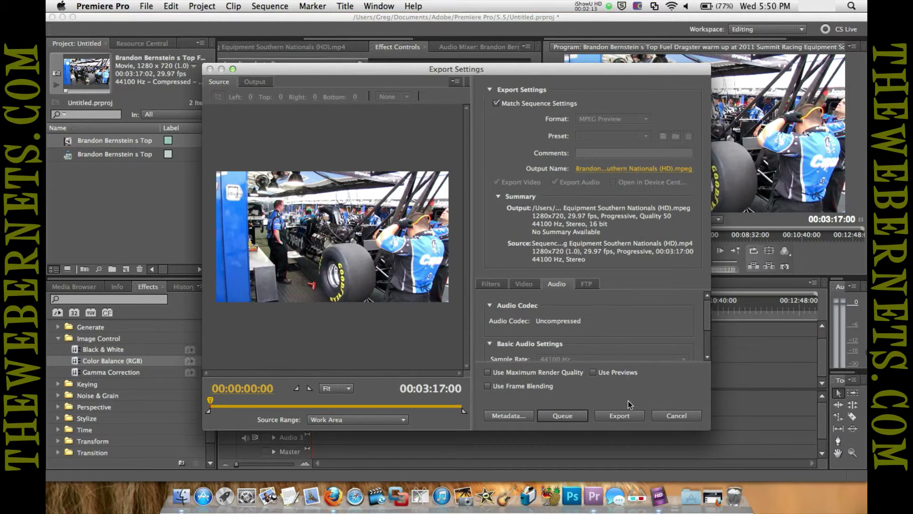
click(621, 418)
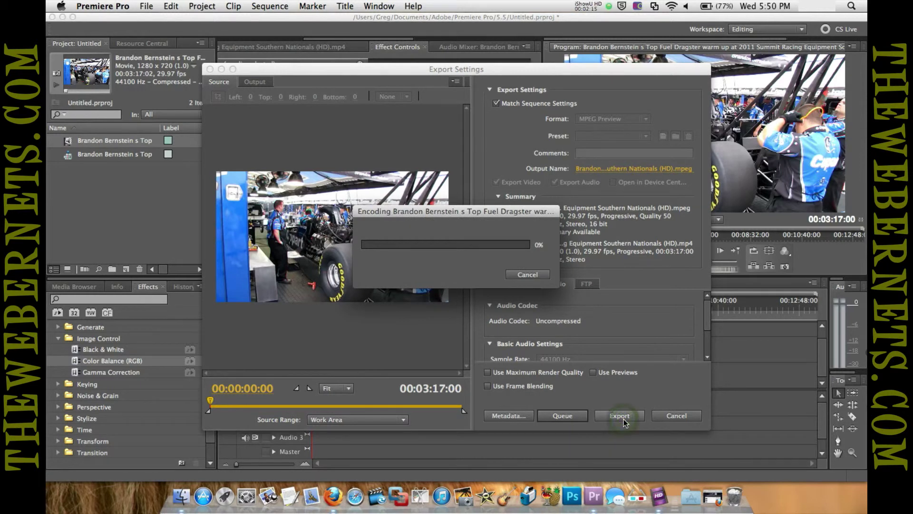